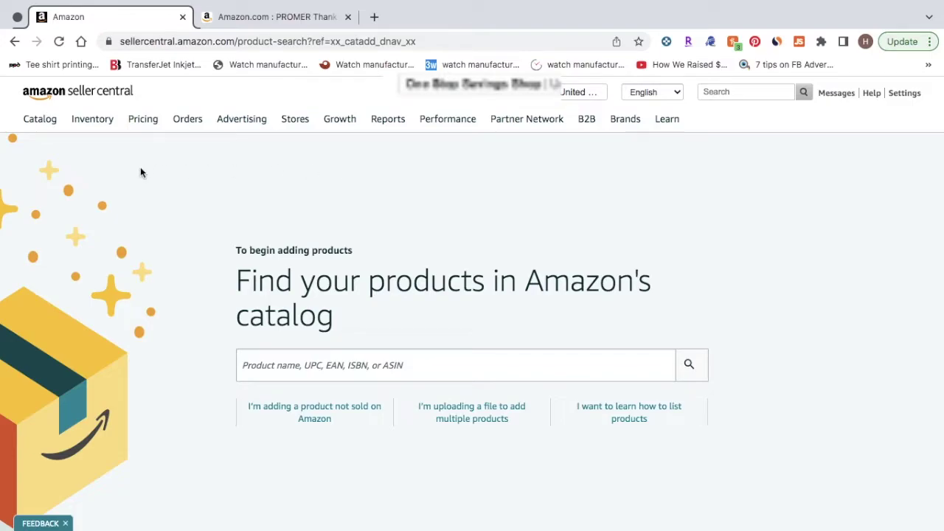
# Start adding a product not sold on Amazon and search the product type categories for "umbrella"
pyautogui.moveTo(40, 127)
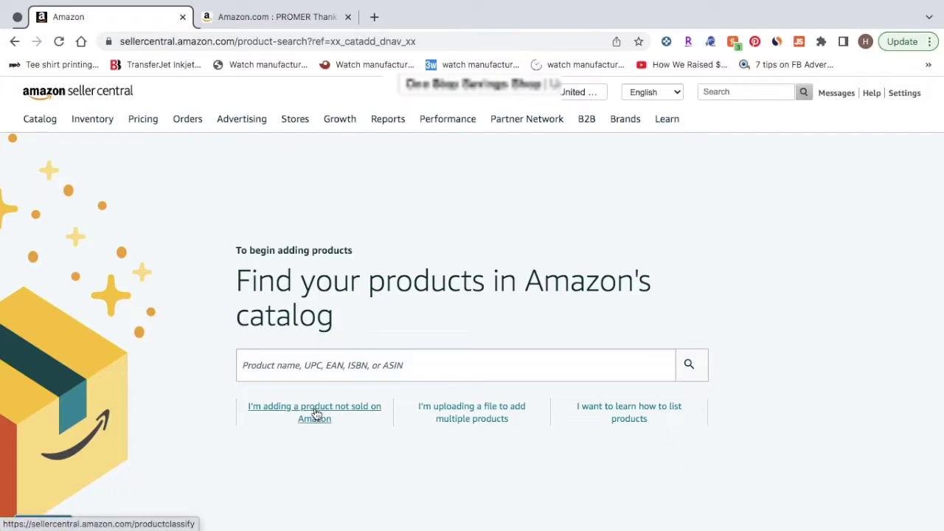
pyautogui.click(316, 413)
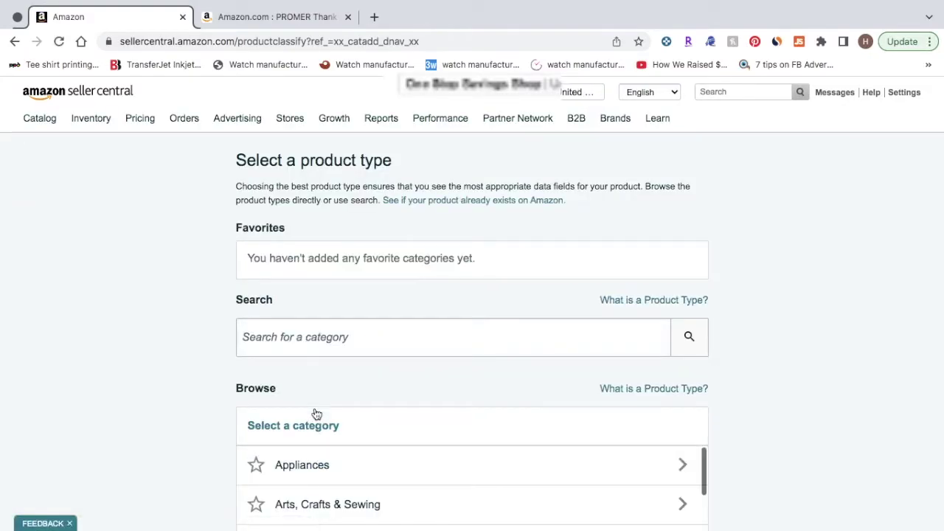
pyautogui.scroll(-1, 316, 412)
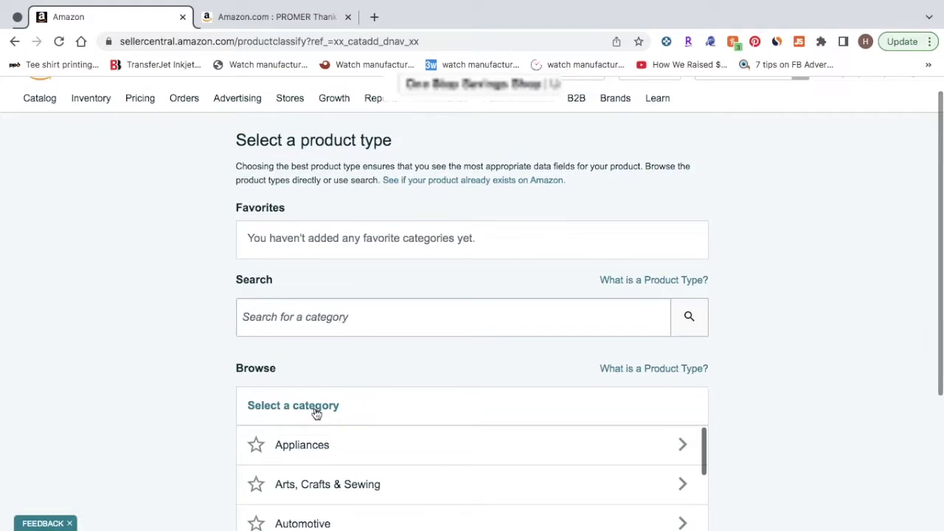
pyautogui.scroll(-1, 331, 354)
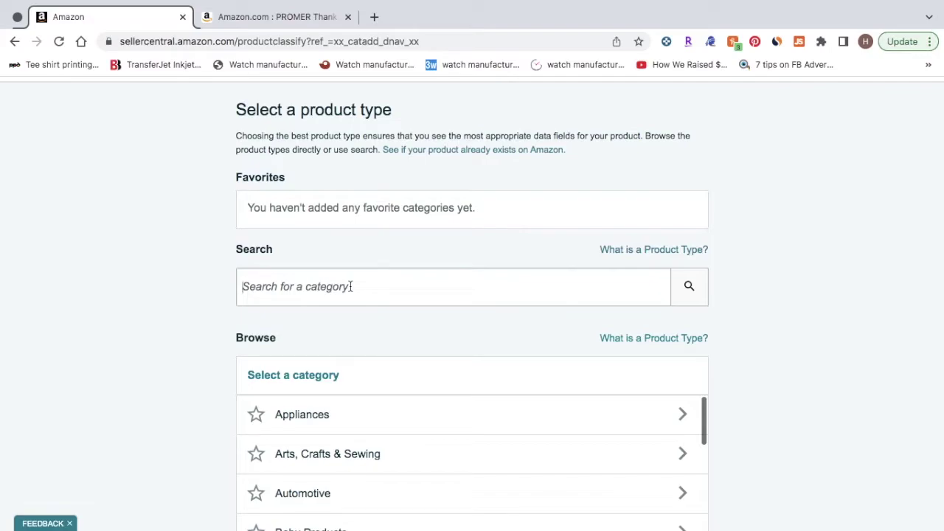
pyautogui.write('umbrella')
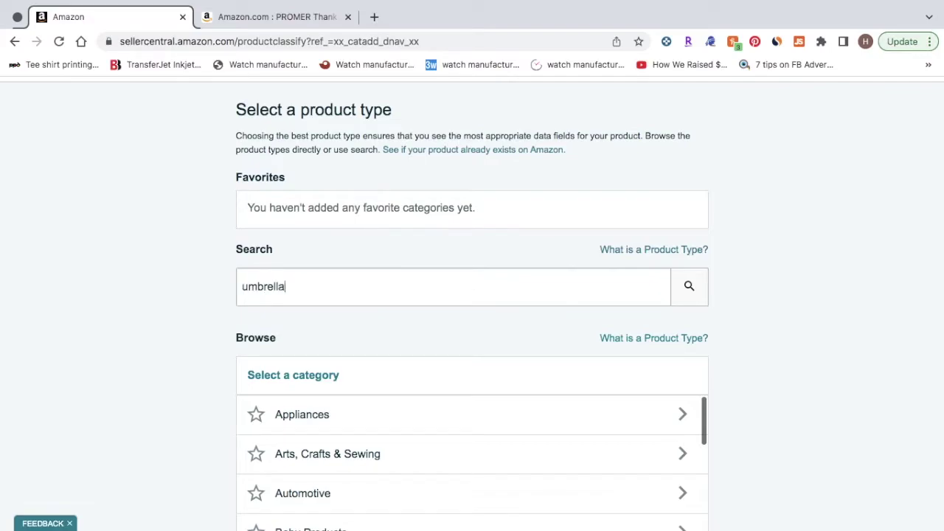
pyautogui.press('Return')
# Choose the UMBRELLA product type under Clothing, Shoes & Jewelry > Luggage & Travel Gear > Umbrellas > Folding Umbrellas
pyautogui.scroll(-1, 435, 328)
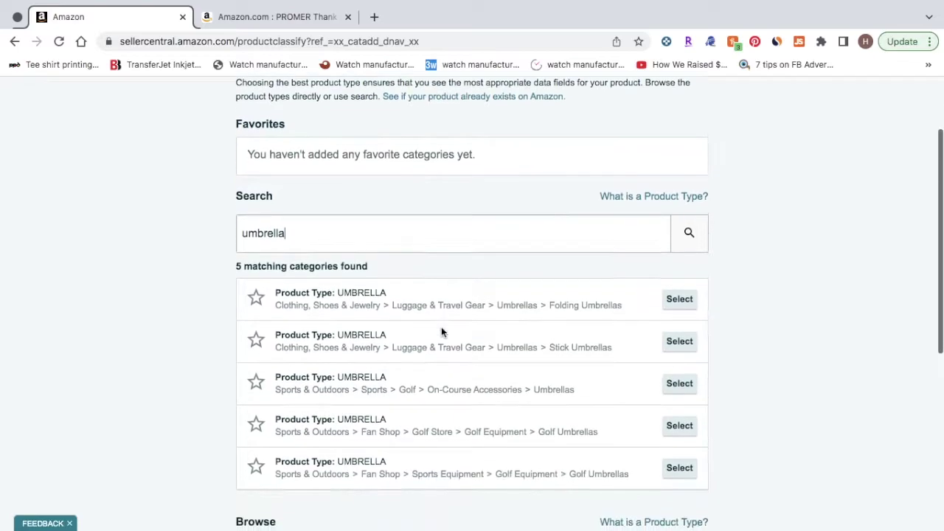
pyautogui.scroll(-1, 441, 332)
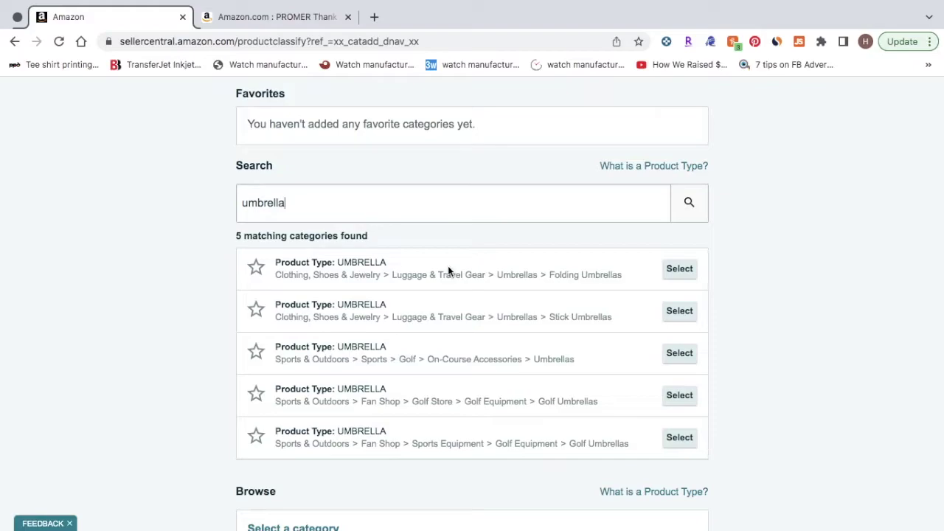
pyautogui.click(679, 270)
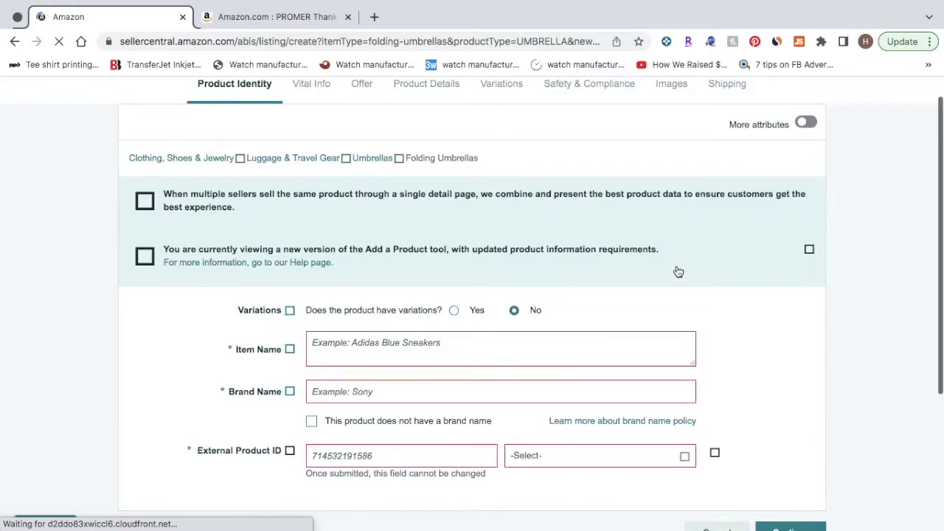
pyautogui.scroll(-1, 631, 274)
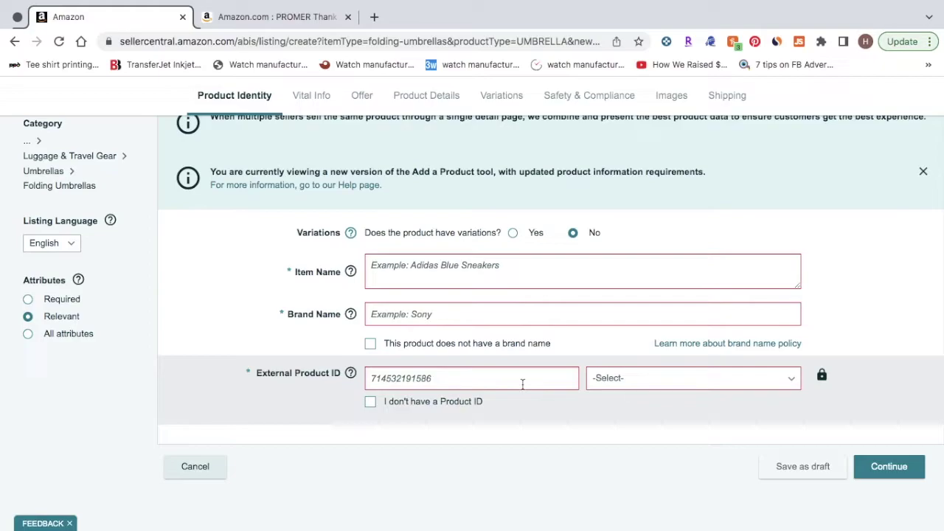
pyautogui.click(517, 378)
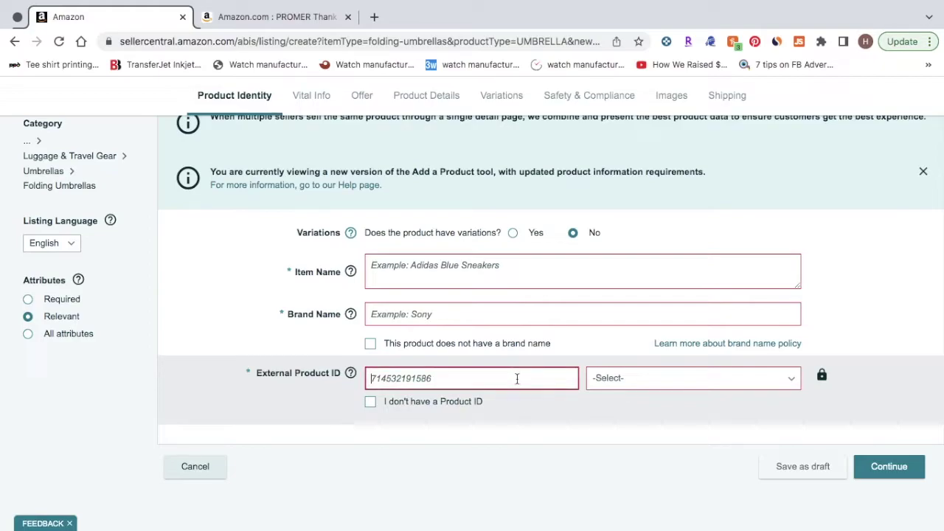
pyautogui.hotkey('ctrl', 'v')
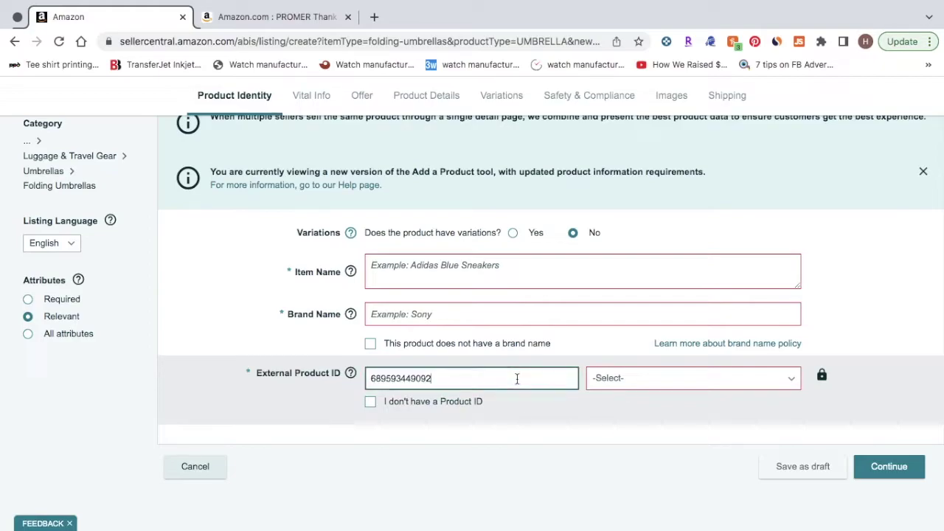
pyautogui.click(618, 380)
pyautogui.click(623, 303)
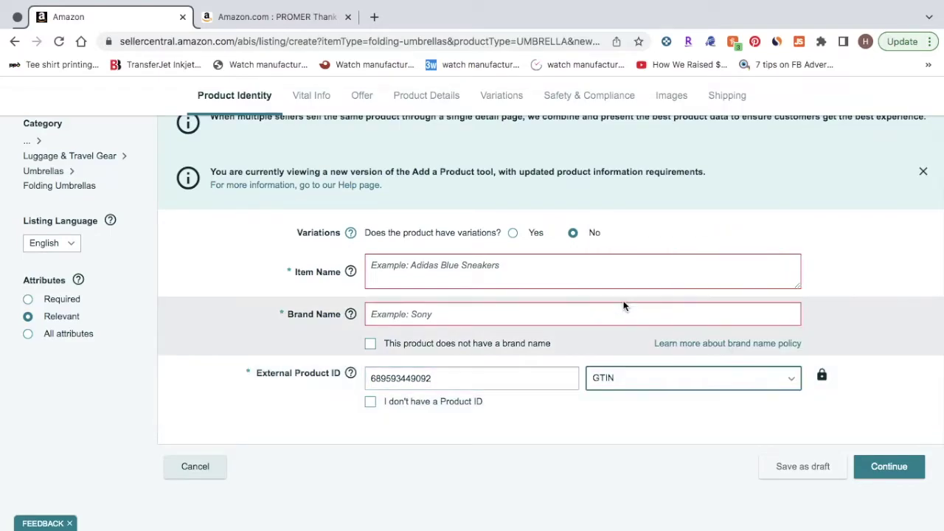
# Set the item name to "Windproof Umbrella"
pyautogui.click(453, 270)
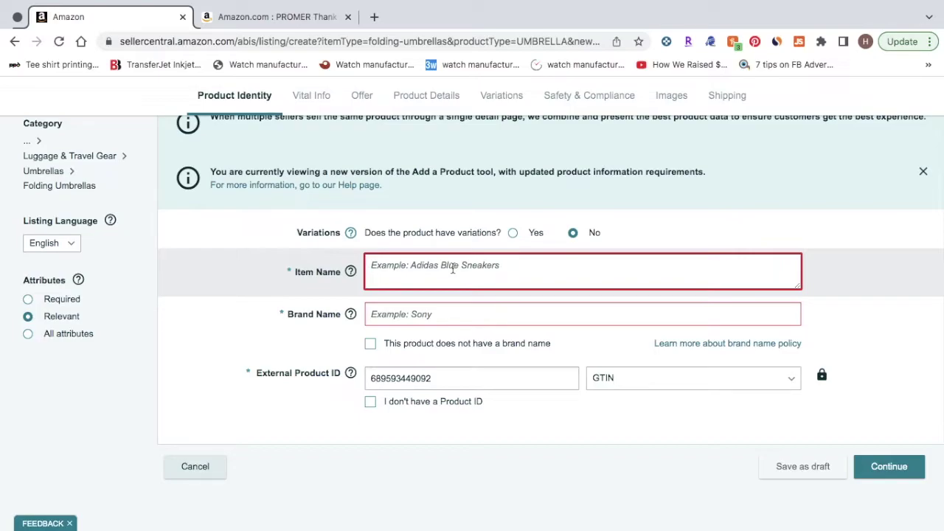
pyautogui.write('Windpo')
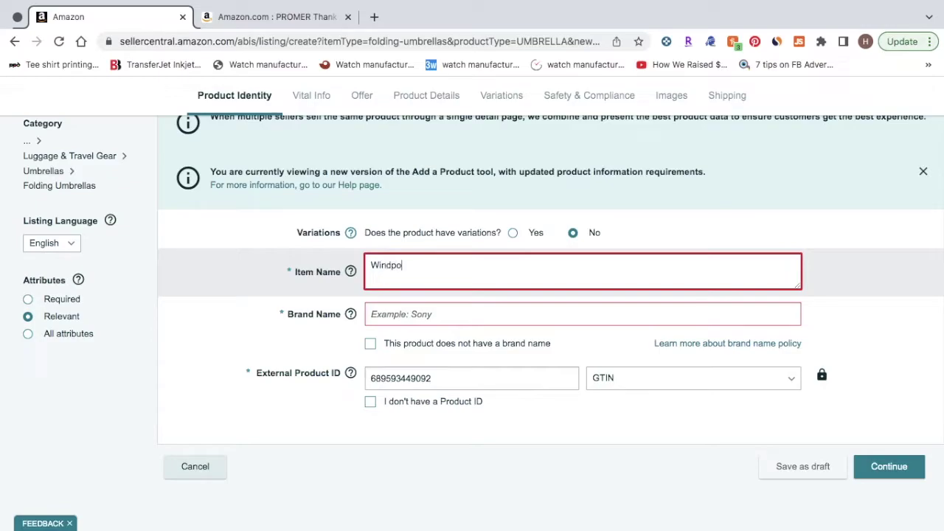
pyautogui.press('BackSpace')
pyautogui.write('roof Umbrella')
# Enter "Umnifold" as the brand name in the product identity and as the manufacturer in the vital info
pyautogui.click(411, 322)
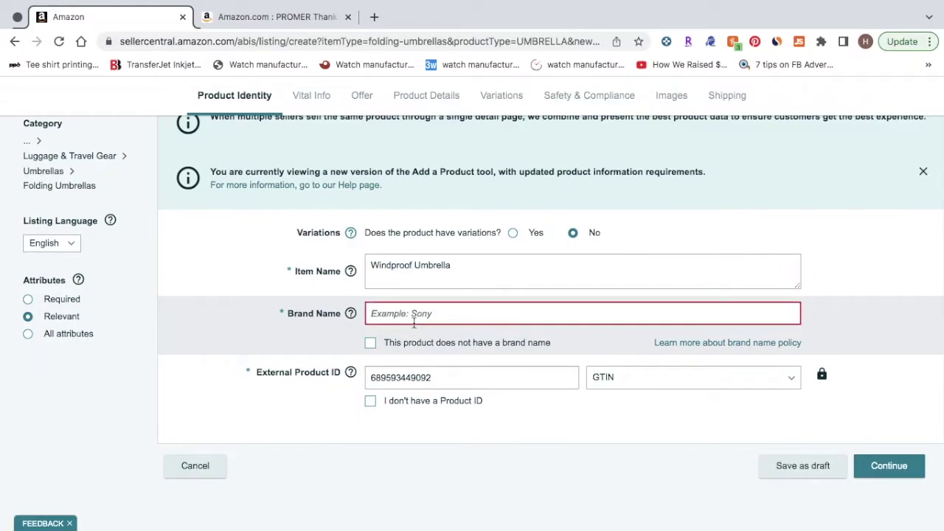
pyautogui.write('Umnifold')
pyautogui.click(878, 467)
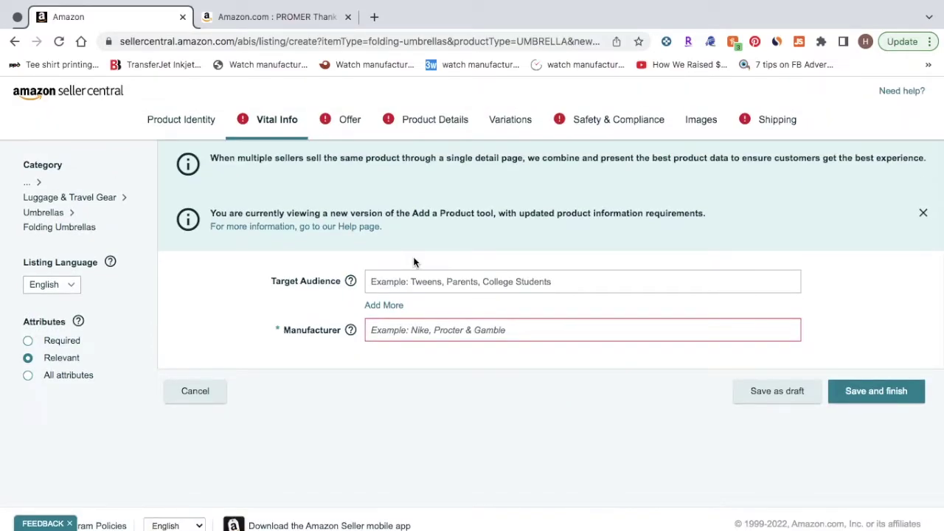
pyautogui.click(415, 332)
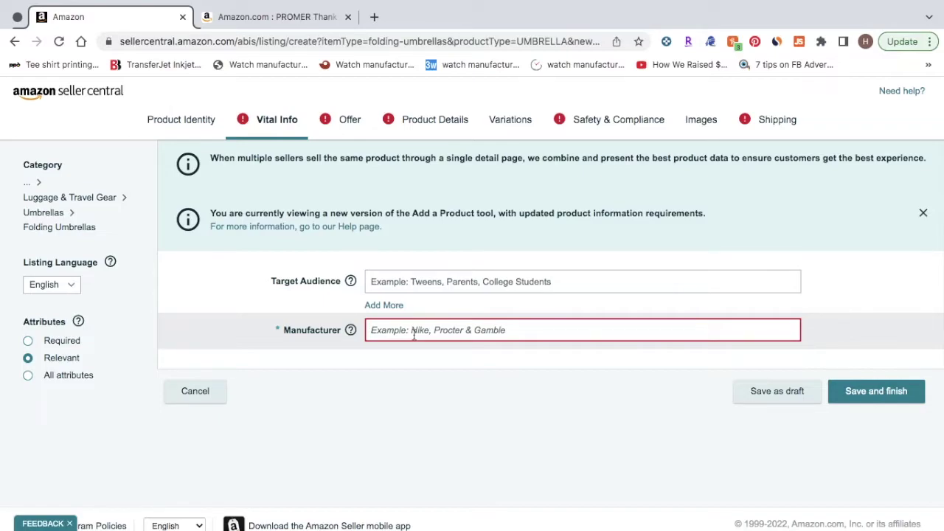
pyautogui.write('Umnifold')
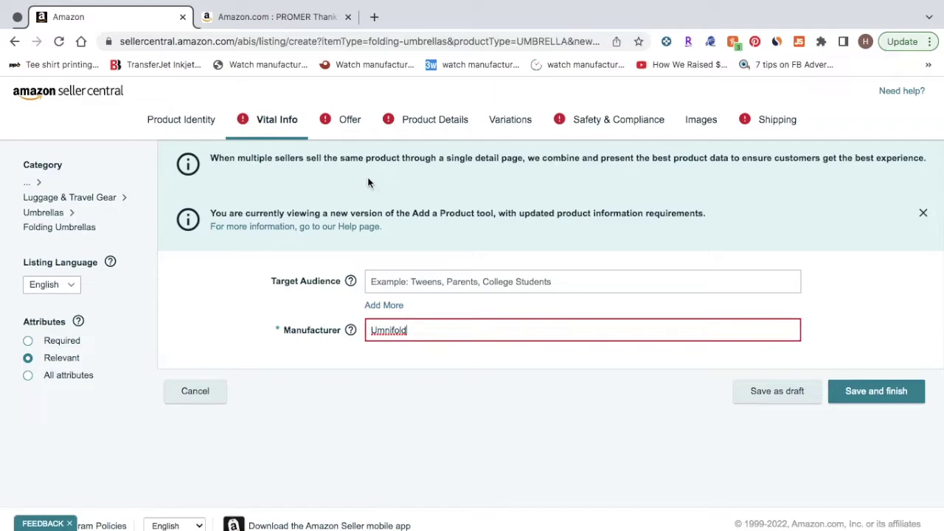
# In the offer information, set the quantity to 1 and the price to 45 US dollars
pyautogui.click(349, 127)
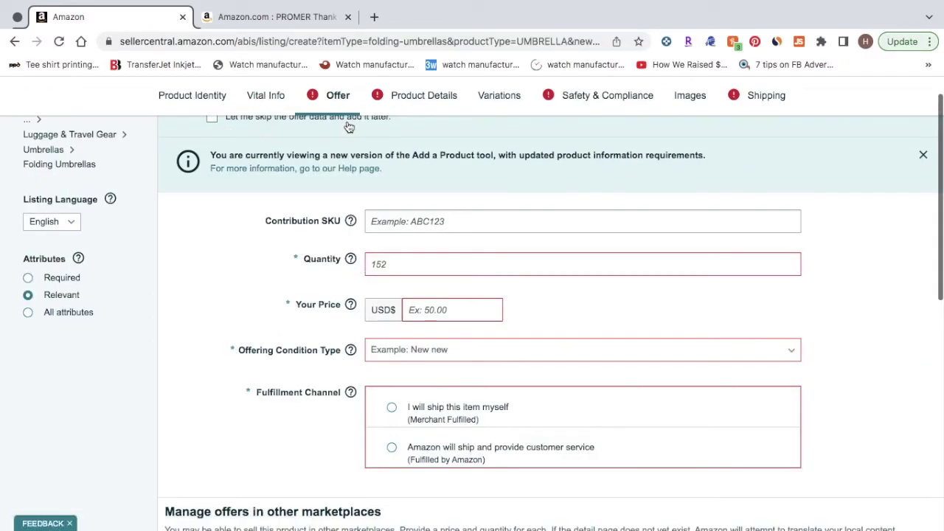
pyautogui.click(404, 267)
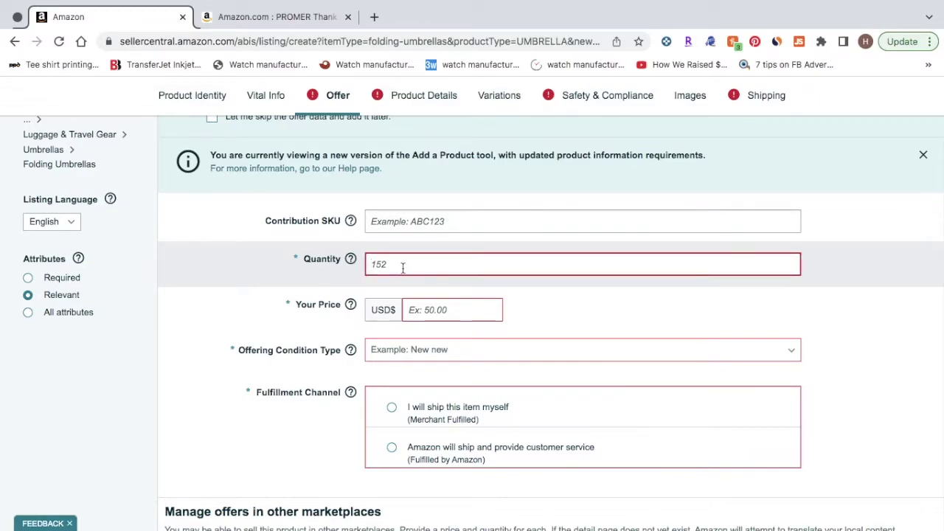
pyautogui.write('1')
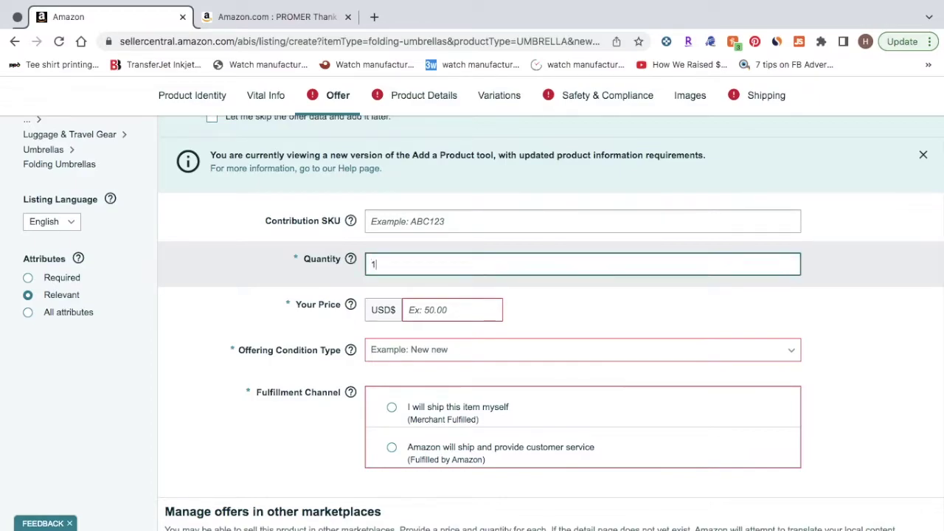
pyautogui.click(434, 310)
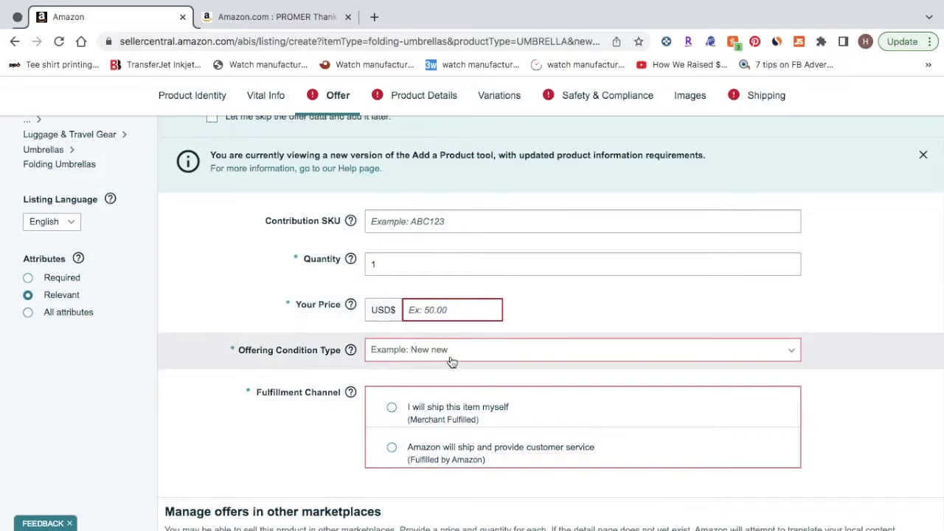
pyautogui.write('45')
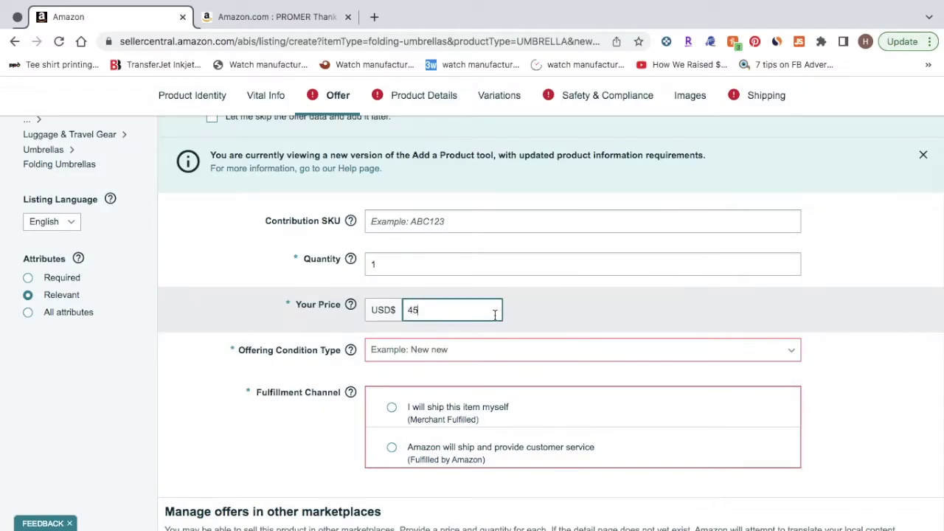
# Set the offering condition type to New and choose fulfillment by Amazon for the item
pyautogui.scroll(-2, 494, 314)
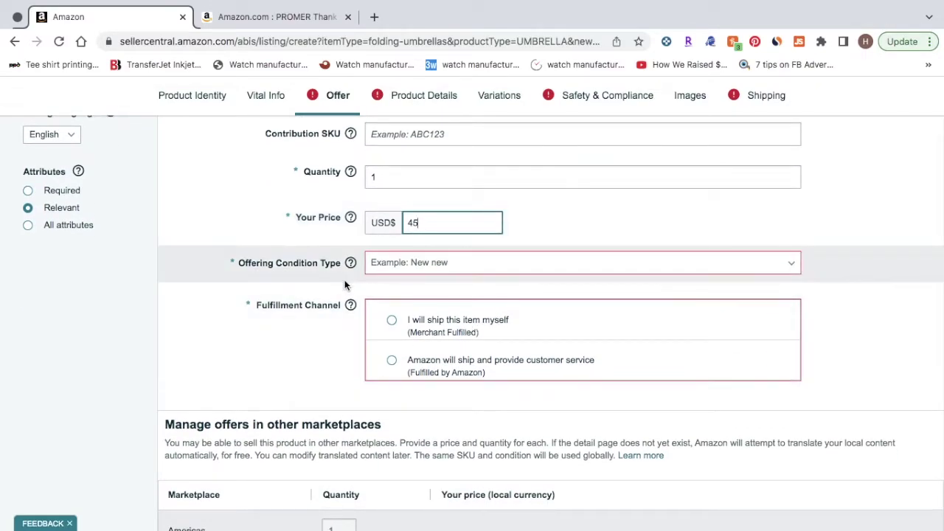
pyautogui.click(403, 267)
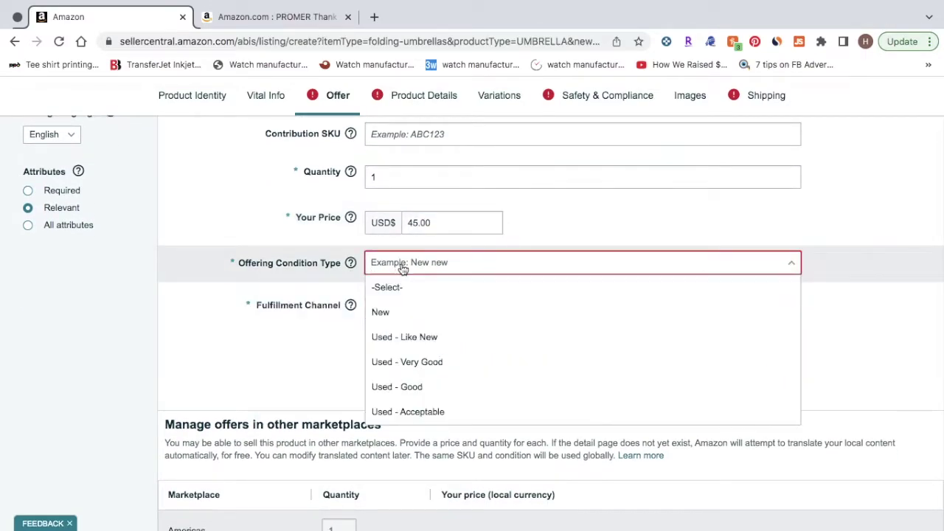
pyautogui.click(419, 314)
pyautogui.scroll(-1, 418, 309)
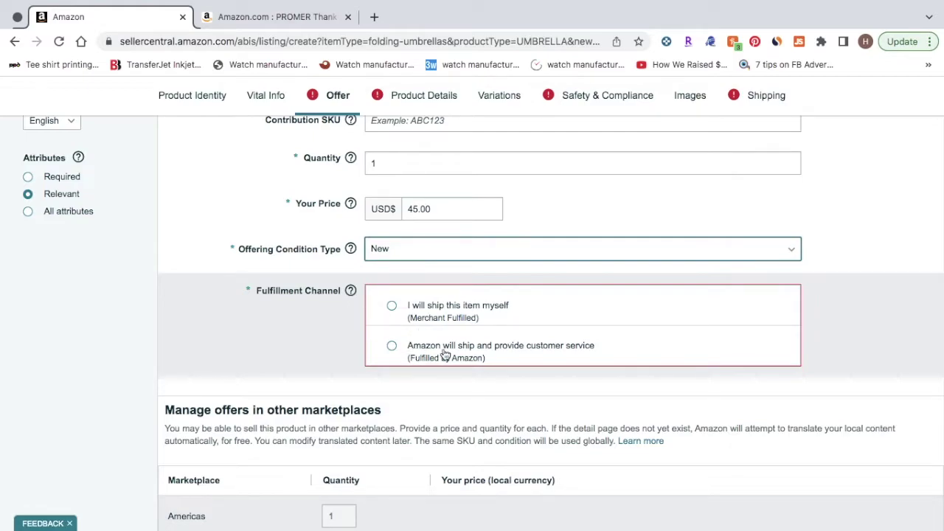
pyautogui.click(393, 348)
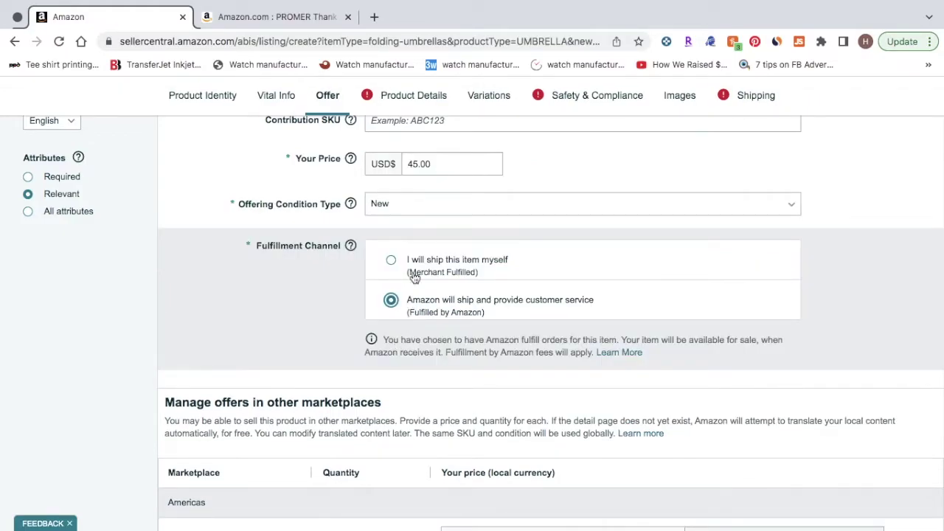
pyautogui.scroll(-1, 414, 140)
pyautogui.scroll(-3, 414, 145)
pyautogui.scroll(3, 414, 146)
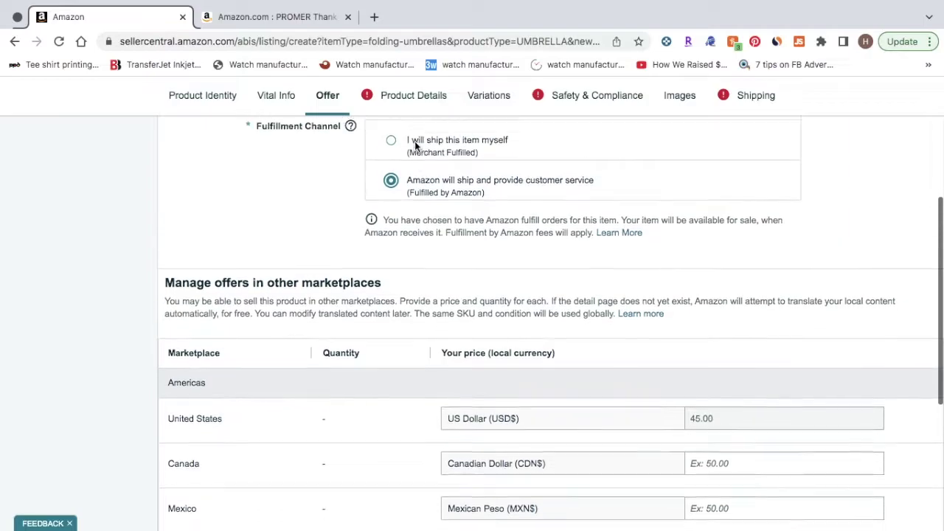
# Open the product details section and examine its required and optional fields, from product description and bullet point through color and part number
pyautogui.click(414, 96)
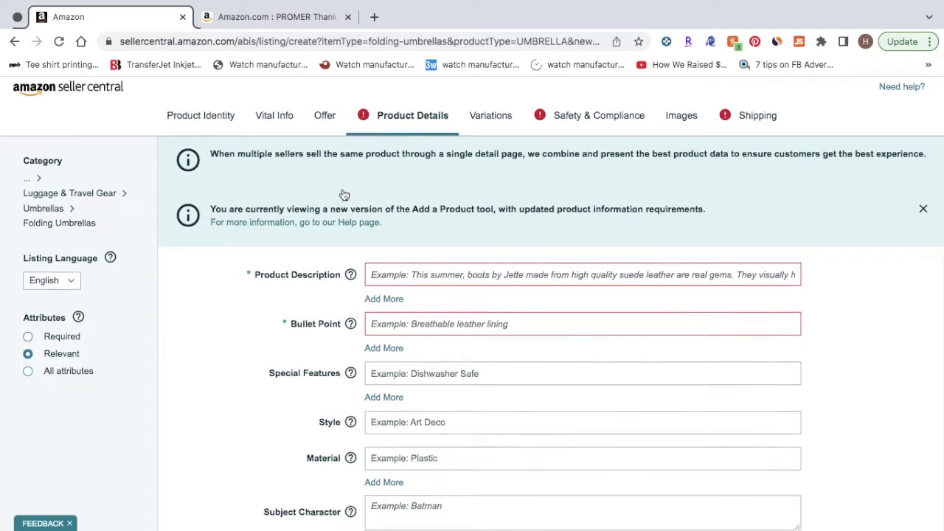
pyautogui.scroll(-2, 342, 188)
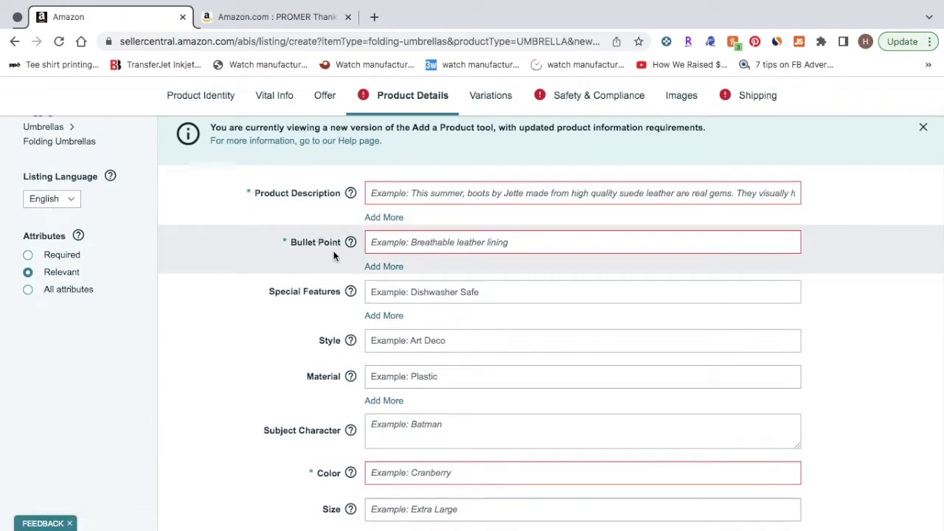
pyautogui.scroll(-1, 334, 255)
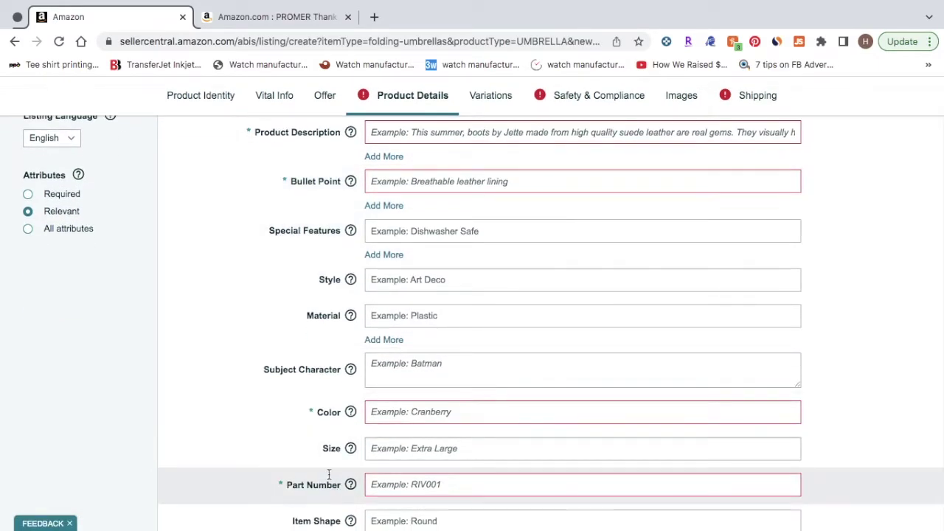
pyautogui.scroll(3, 347, 334)
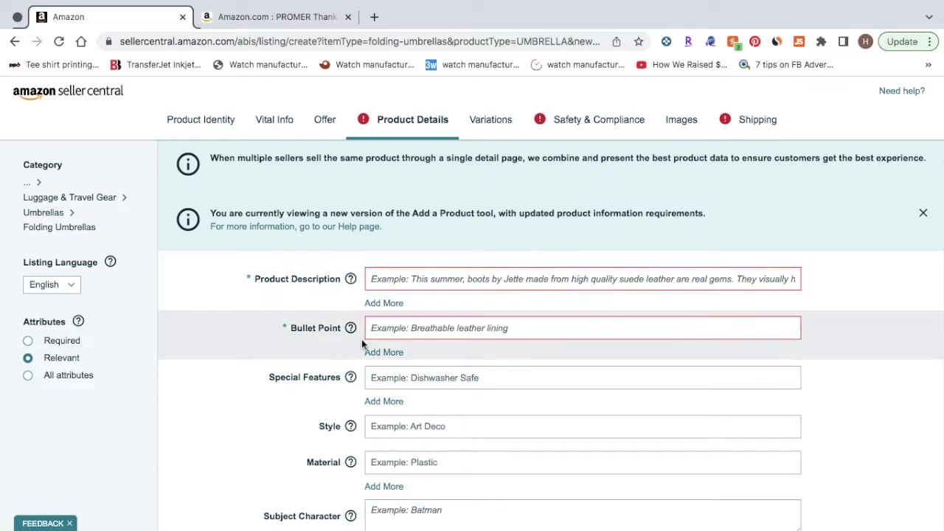
pyautogui.moveTo(350, 328)
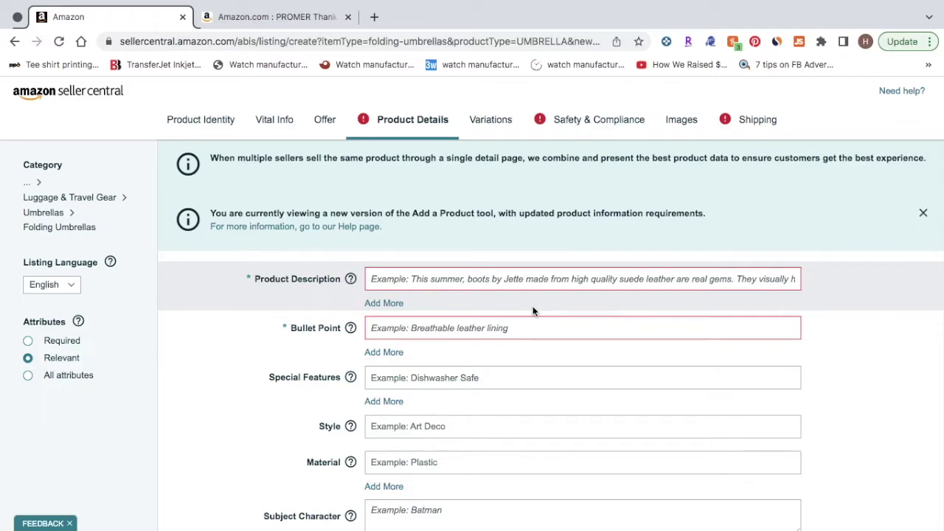
pyautogui.scroll(-3, 533, 310)
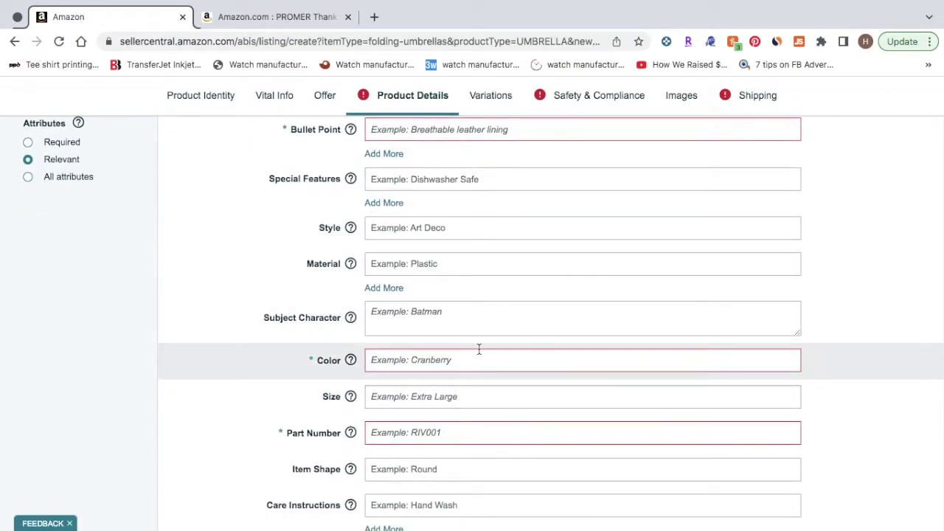
pyautogui.scroll(-1, 479, 349)
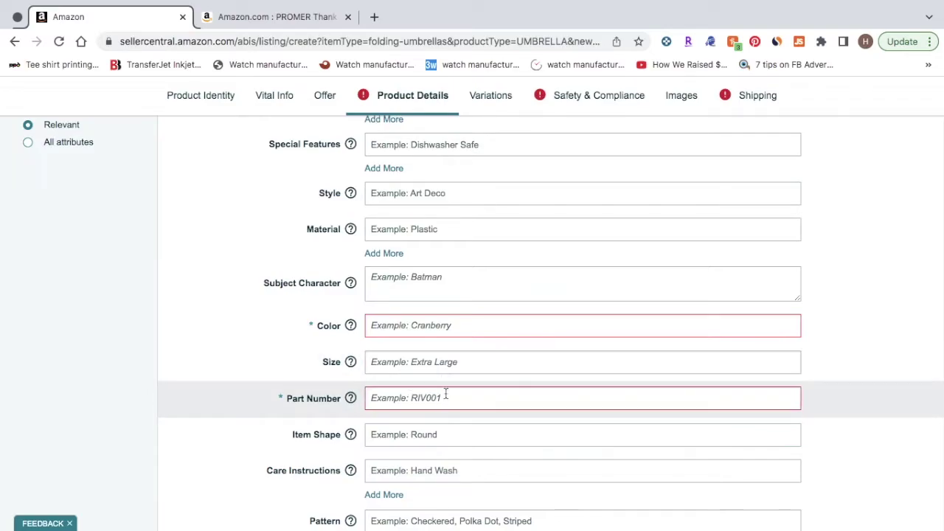
# Review the available variation types and the safety and compliance fields, including the options for dangerous goods regulations
pyautogui.scroll(5, 513, 350)
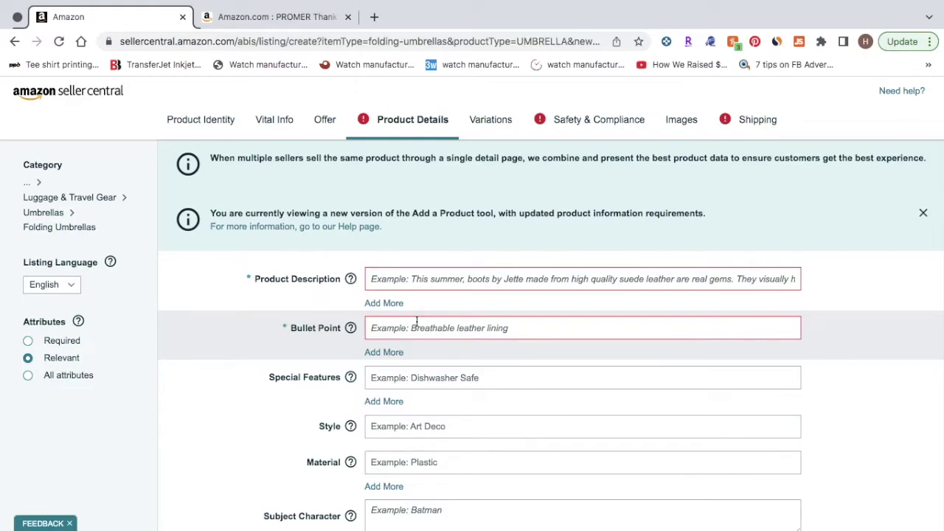
pyautogui.click(488, 124)
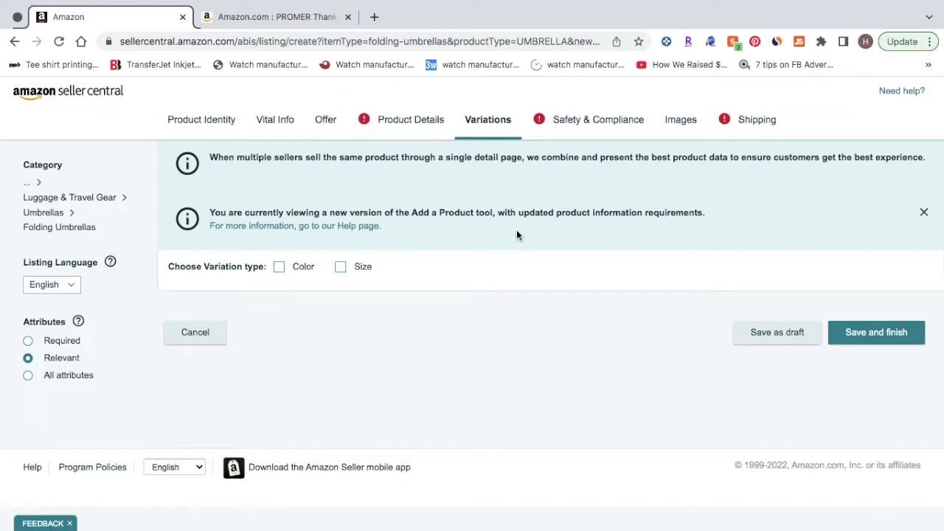
pyautogui.click(581, 125)
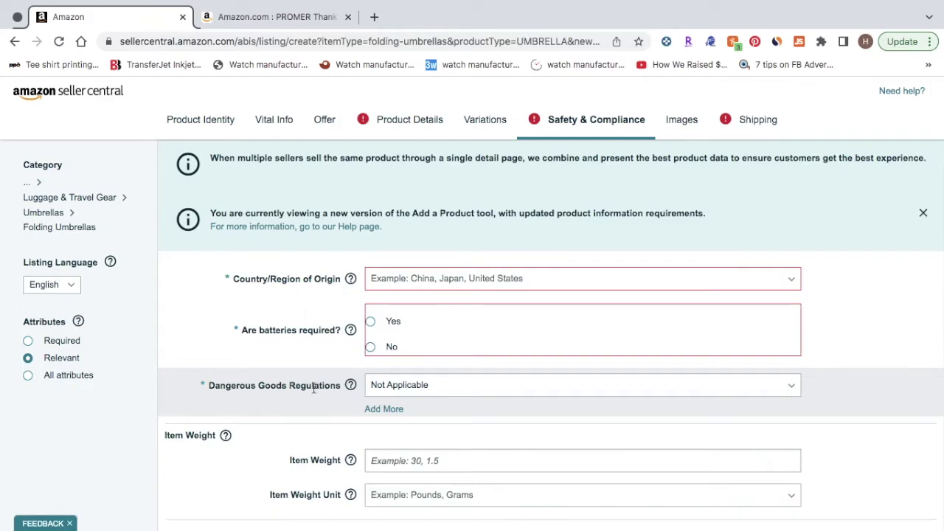
pyautogui.click(473, 388)
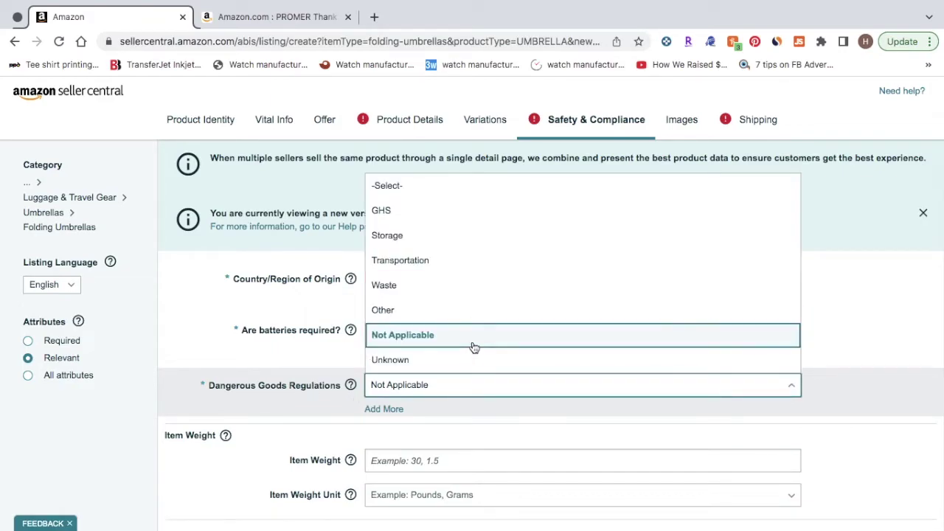
pyautogui.click(219, 336)
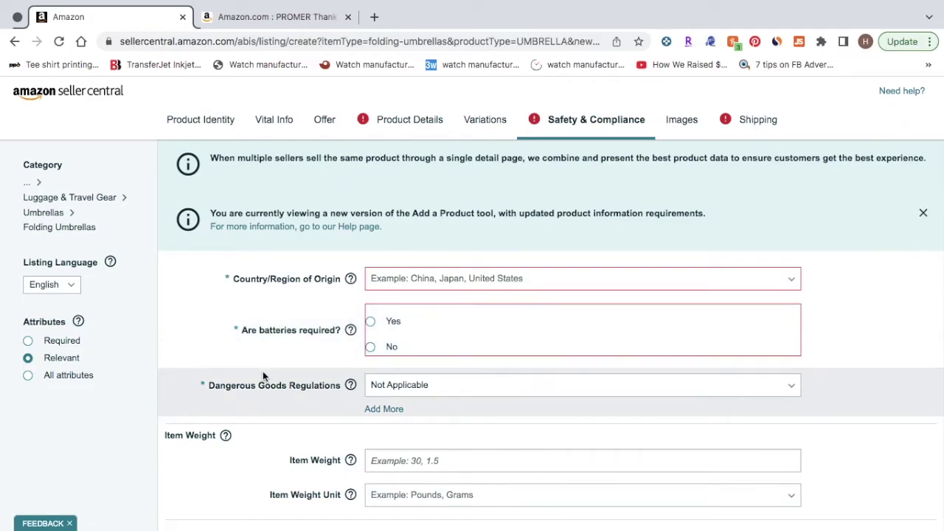
pyautogui.scroll(-1, 262, 371)
pyautogui.scroll(1, 263, 371)
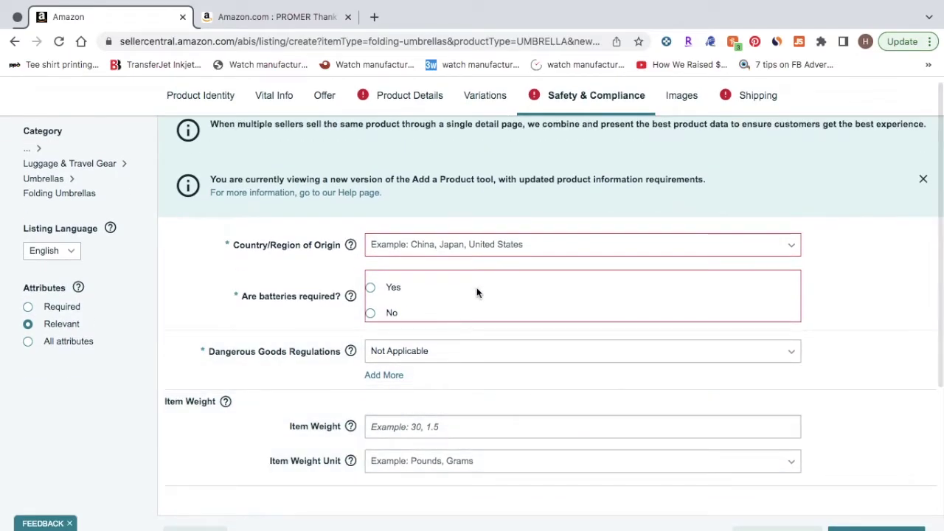
# Open the listing's images section and examine the main and additional image upload slots and the upload limits
pyautogui.click(681, 99)
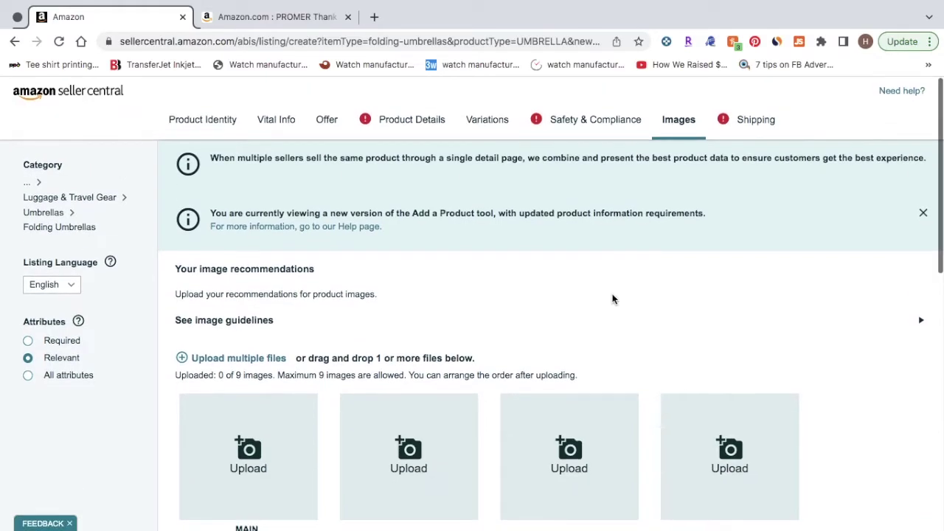
pyautogui.scroll(-3, 612, 299)
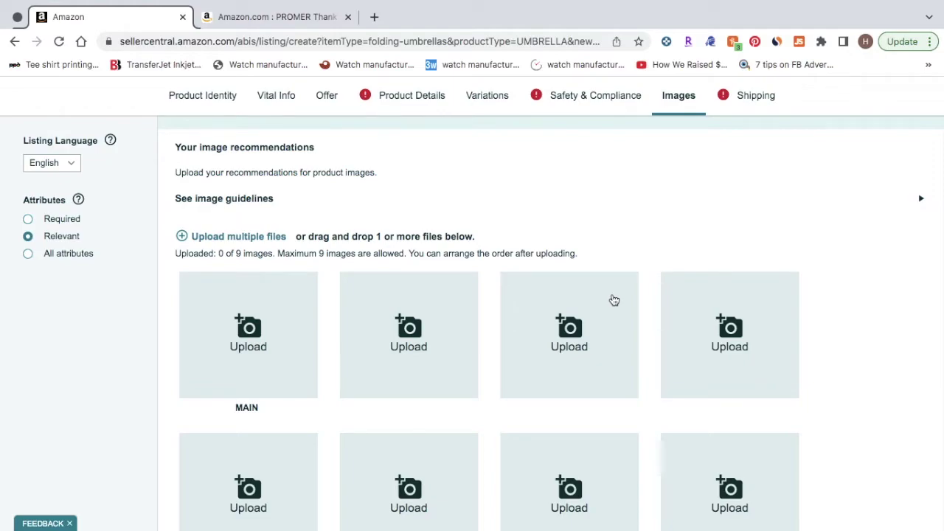
pyautogui.scroll(-2, 613, 300)
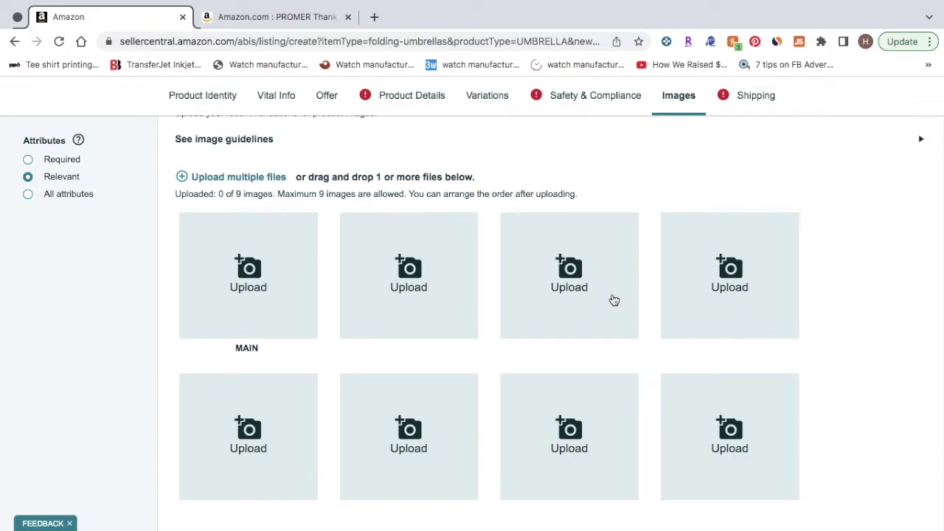
pyautogui.scroll(-1, 613, 300)
pyautogui.scroll(2, 613, 301)
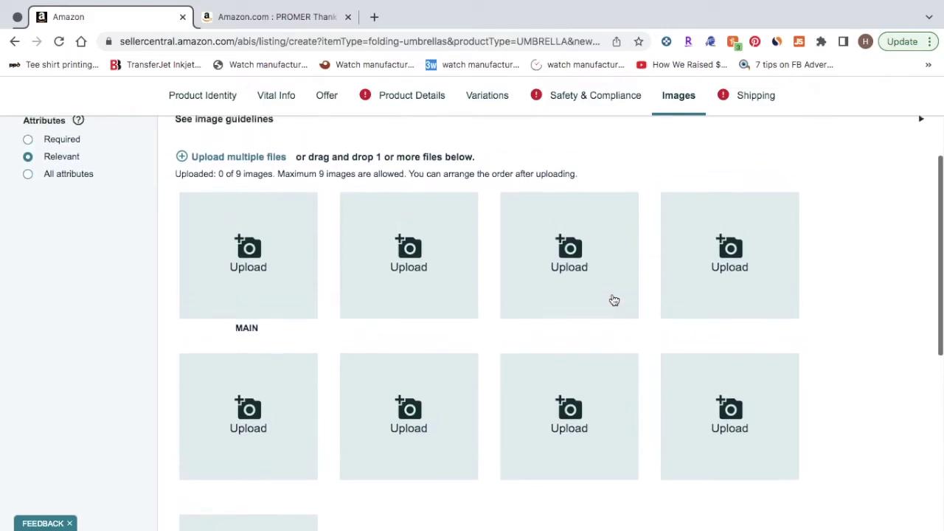
pyautogui.scroll(1, 614, 301)
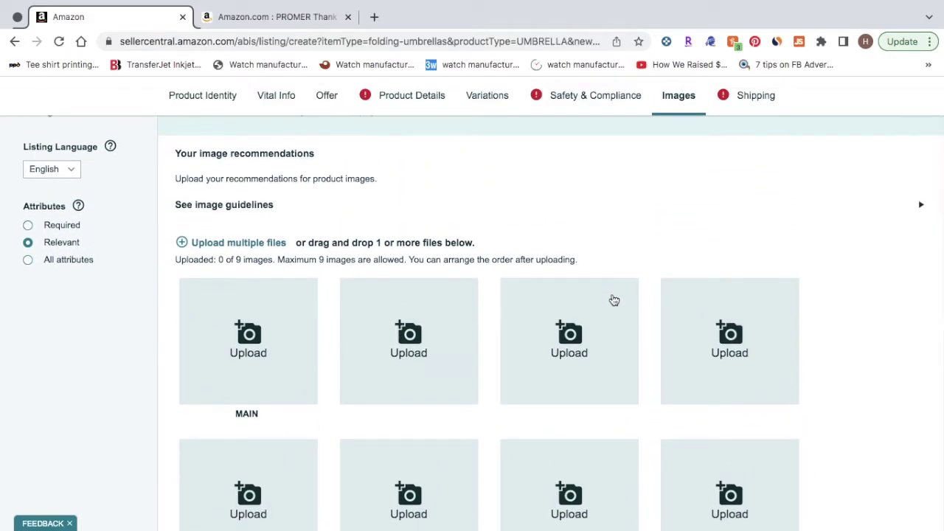
pyautogui.scroll(-2, 613, 300)
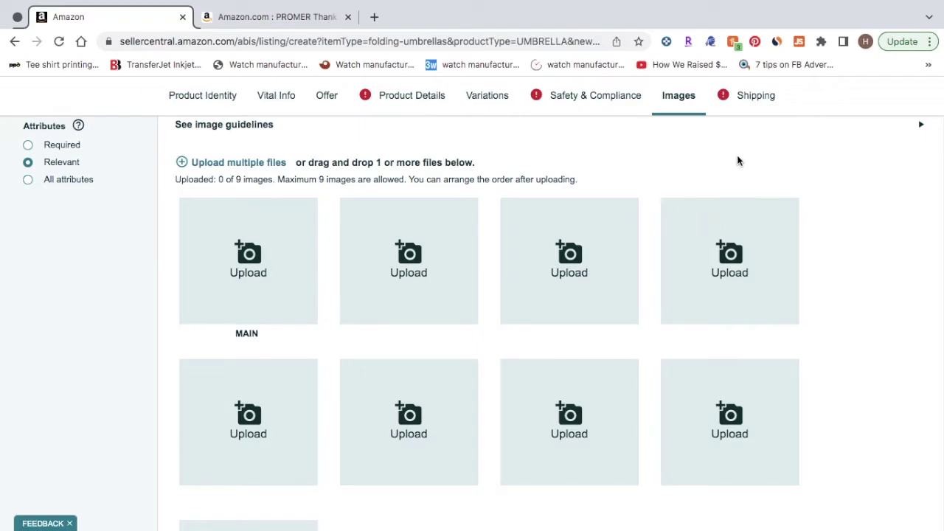
# Open the shipping section and examine the required package length, width, height and weight fields with their units
pyautogui.click(752, 98)
pyautogui.scroll(-2, 628, 285)
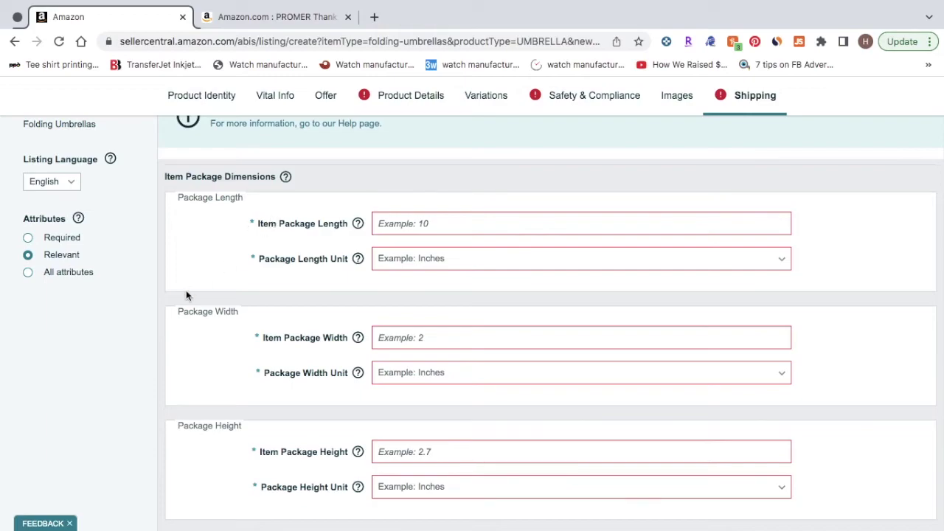
pyautogui.scroll(-2, 236, 315)
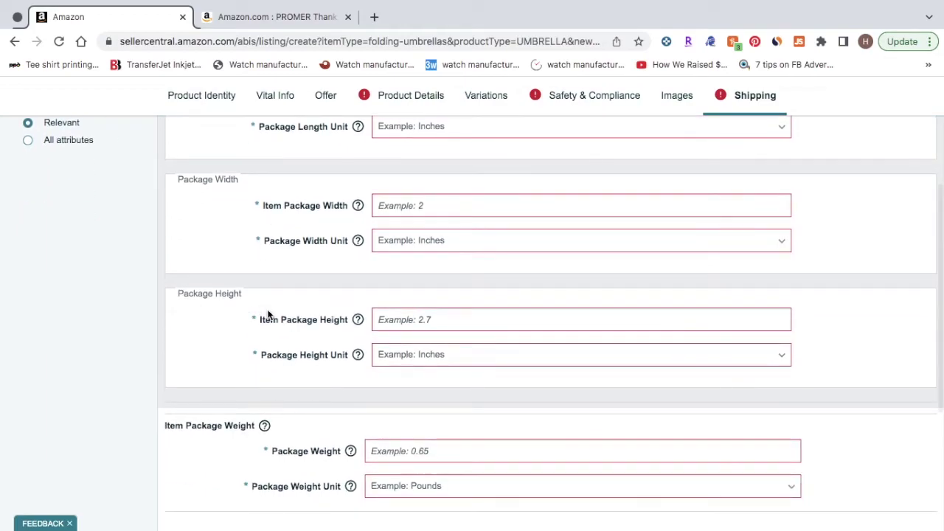
pyautogui.scroll(-1, 266, 321)
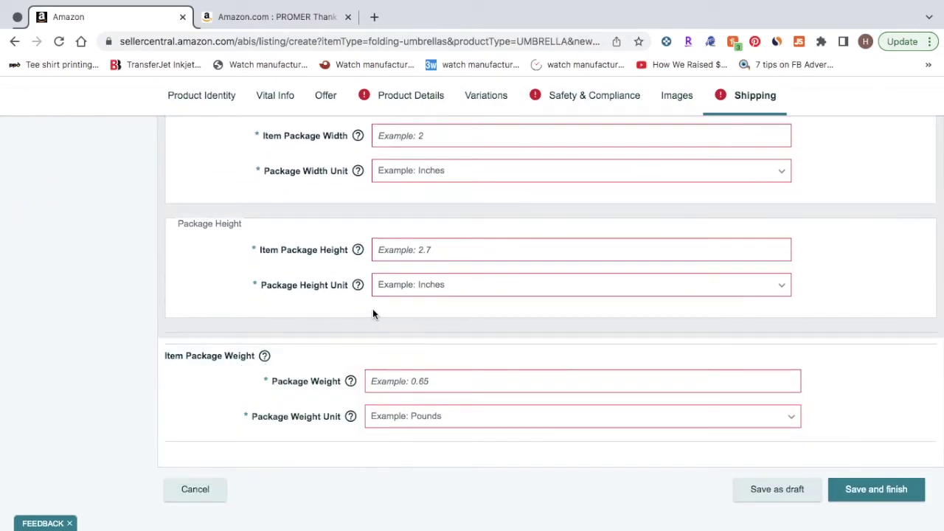
pyautogui.scroll(1, 373, 313)
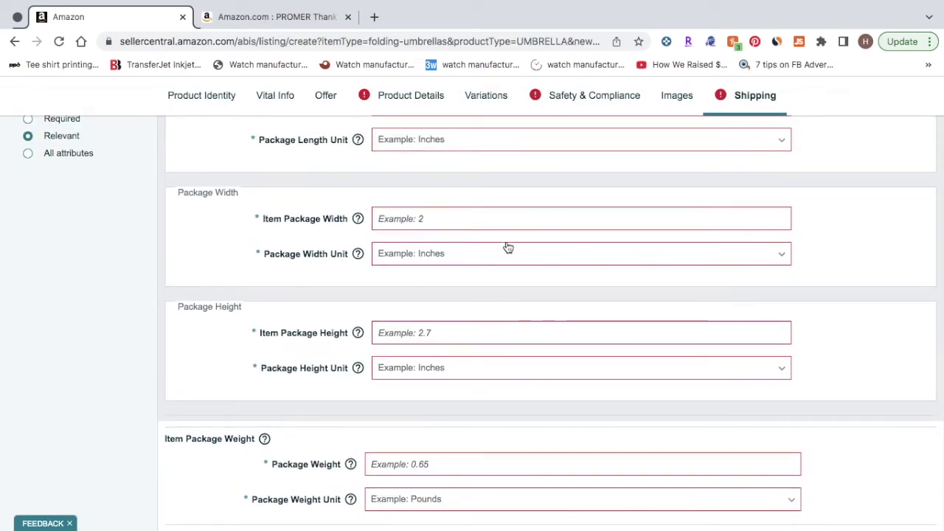
pyautogui.scroll(-1, 507, 247)
pyautogui.scroll(2, 507, 247)
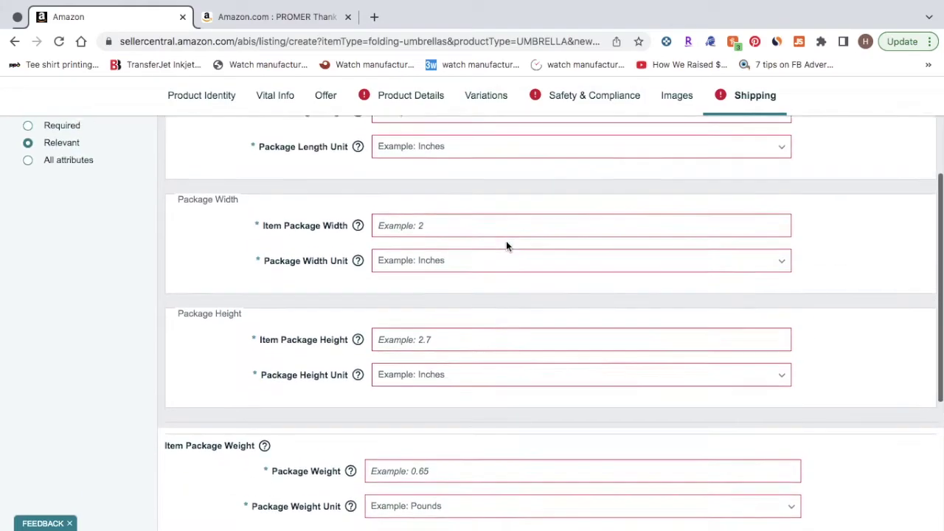
pyautogui.scroll(-2, 509, 244)
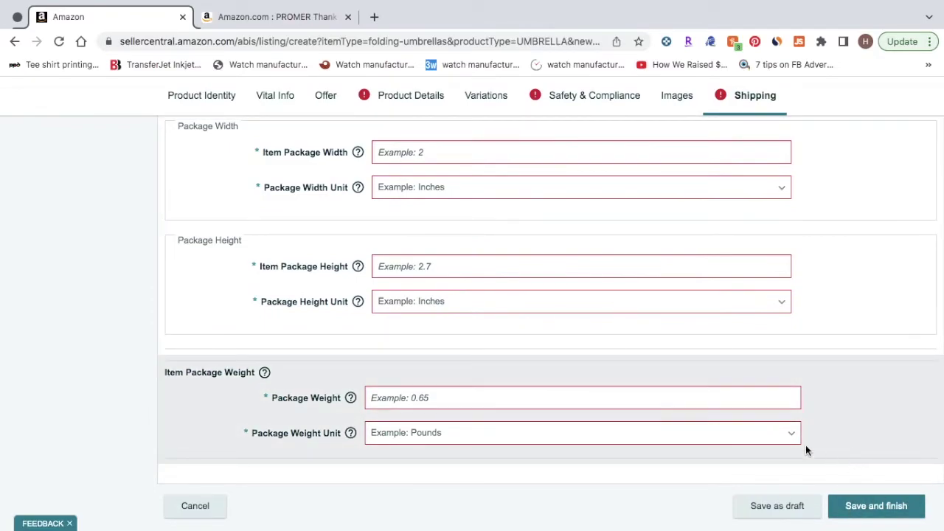
pyautogui.scroll(3, 727, 422)
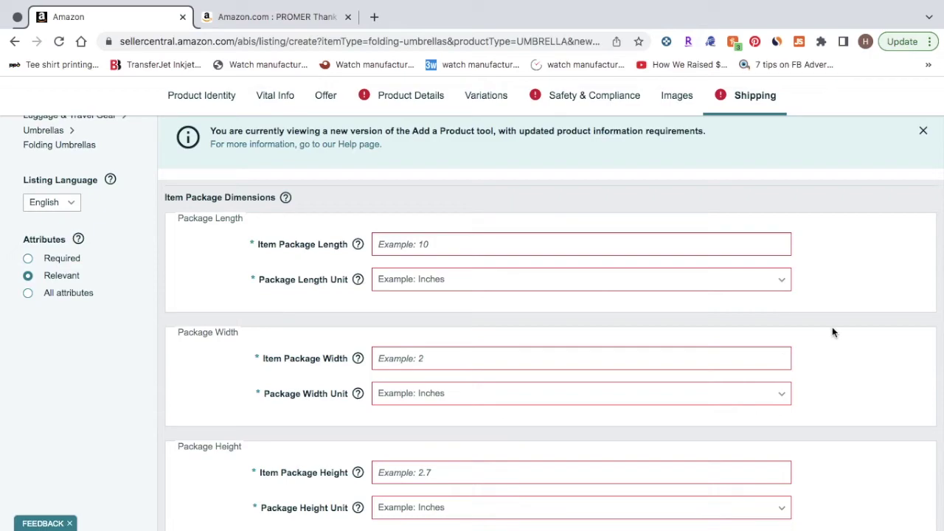
pyautogui.scroll(-3, 603, 337)
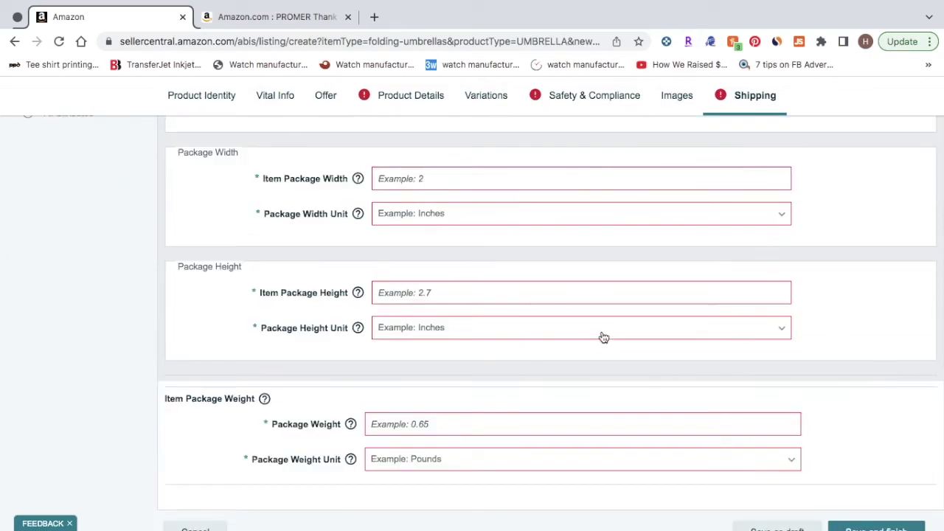